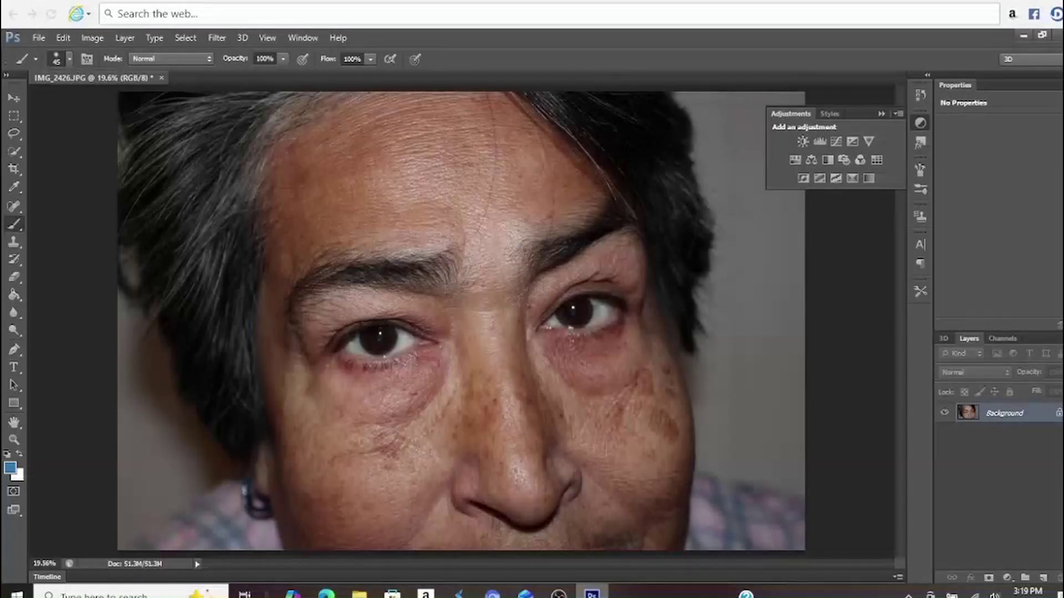
# Step: Duplicate the Background layer and add a Curves adjustment above it that lifts input 120 to output 159
pyautogui.hotkey('ctrl', 'j')
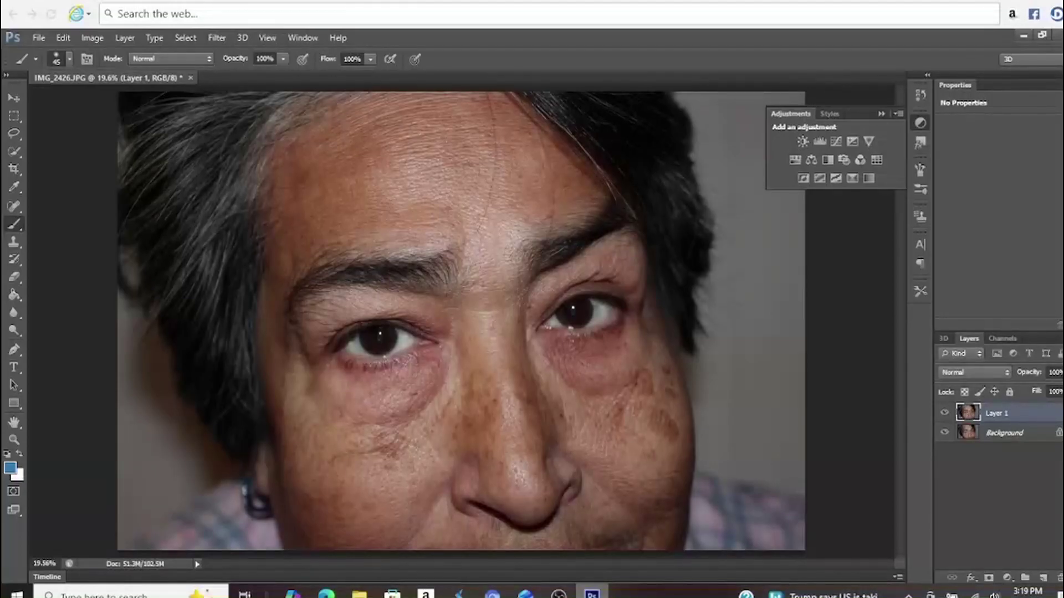
pyautogui.click(836, 143)
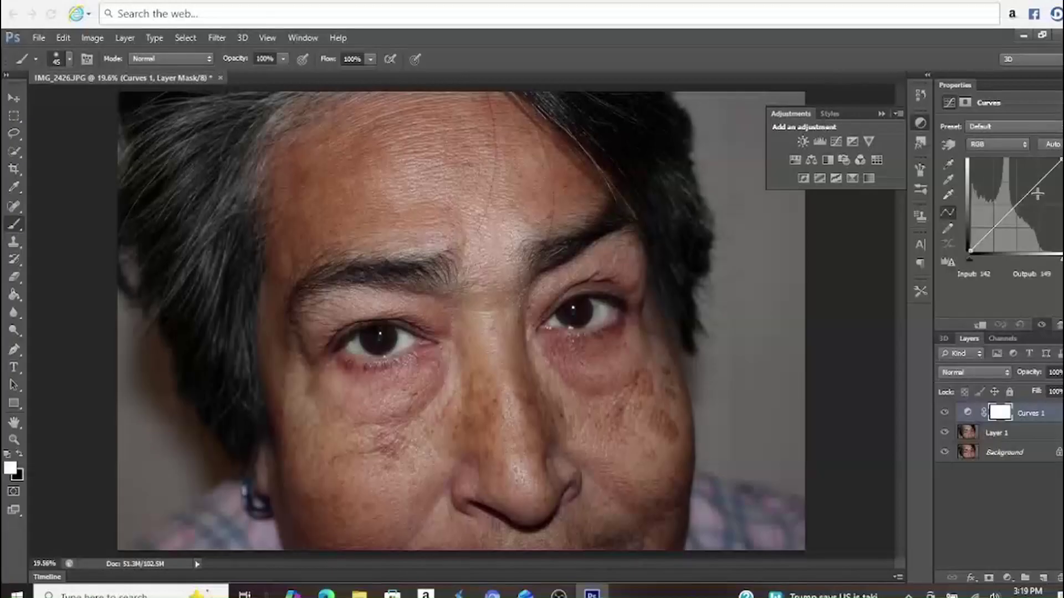
pyautogui.moveTo(1017, 197); pyautogui.dragTo(1014, 194)
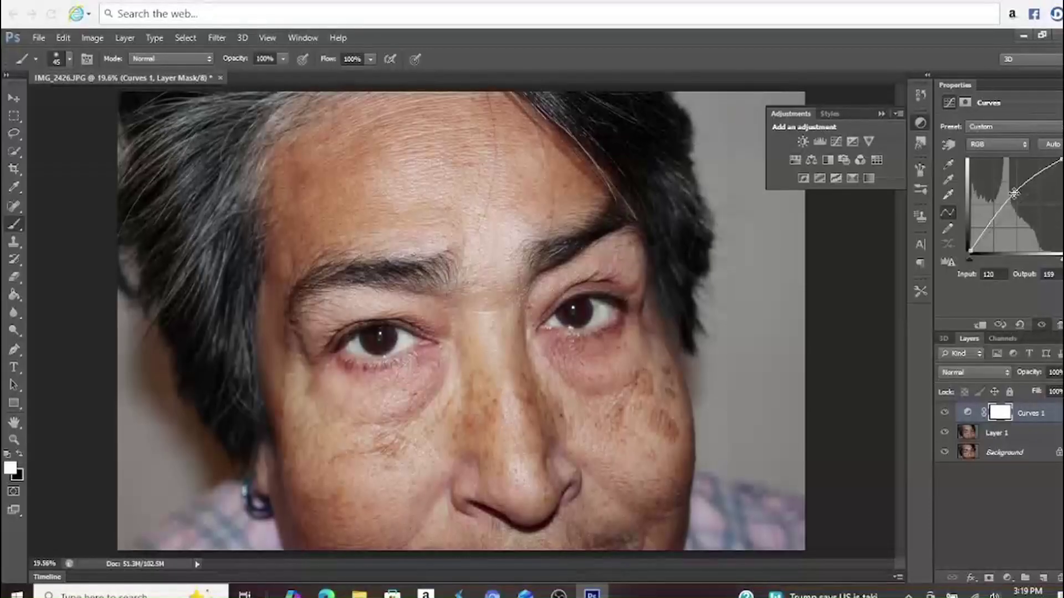
# Step: Invert the Curves layer mask to black and set the Brush tool's flow to 25% for painting on the eyes
pyautogui.hotkey('ctrl', 'i')
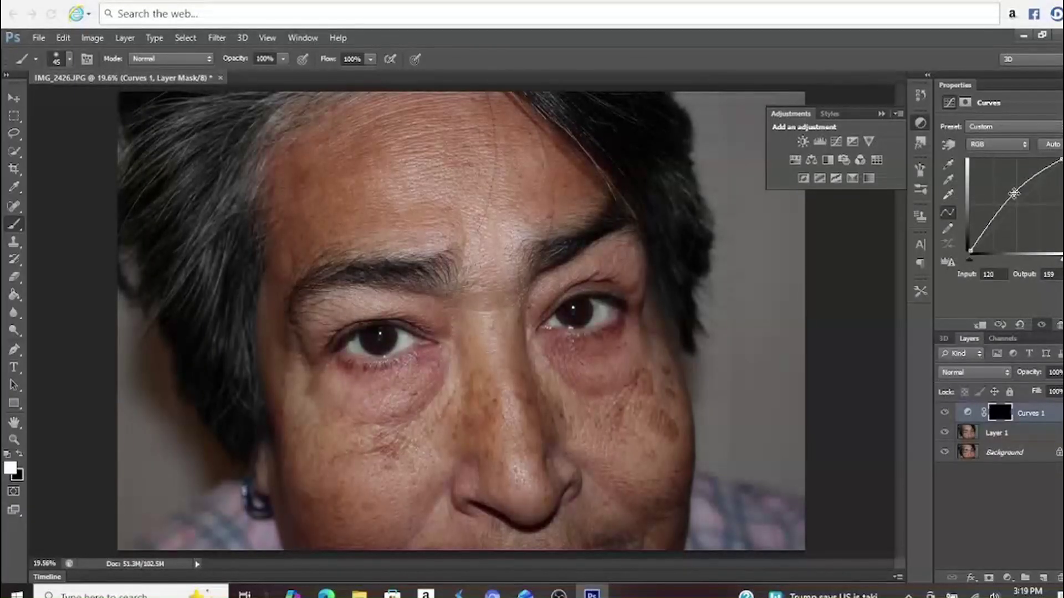
pyautogui.press('z')
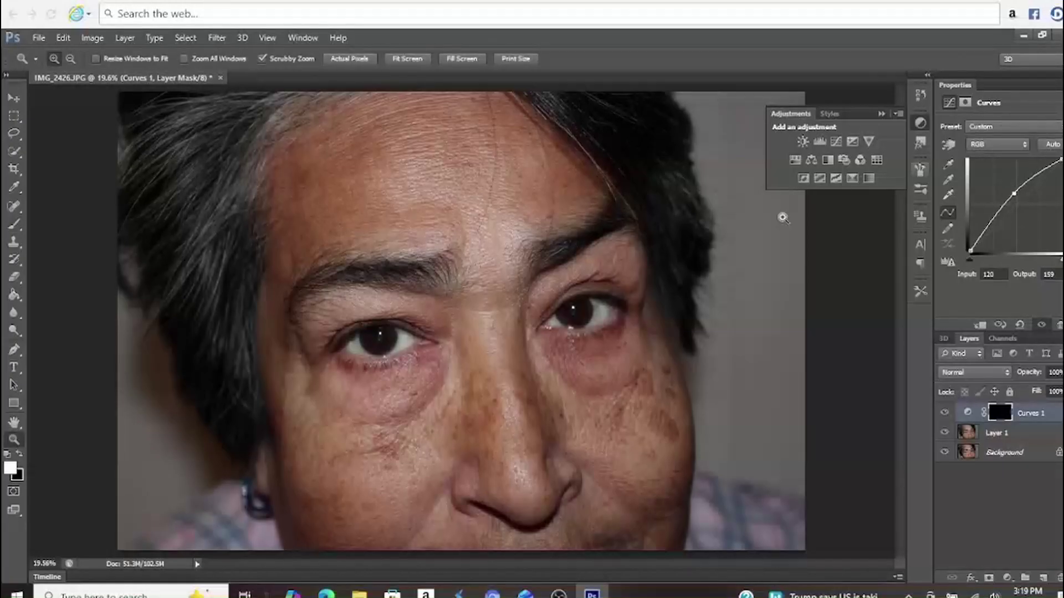
pyautogui.click(507, 328)
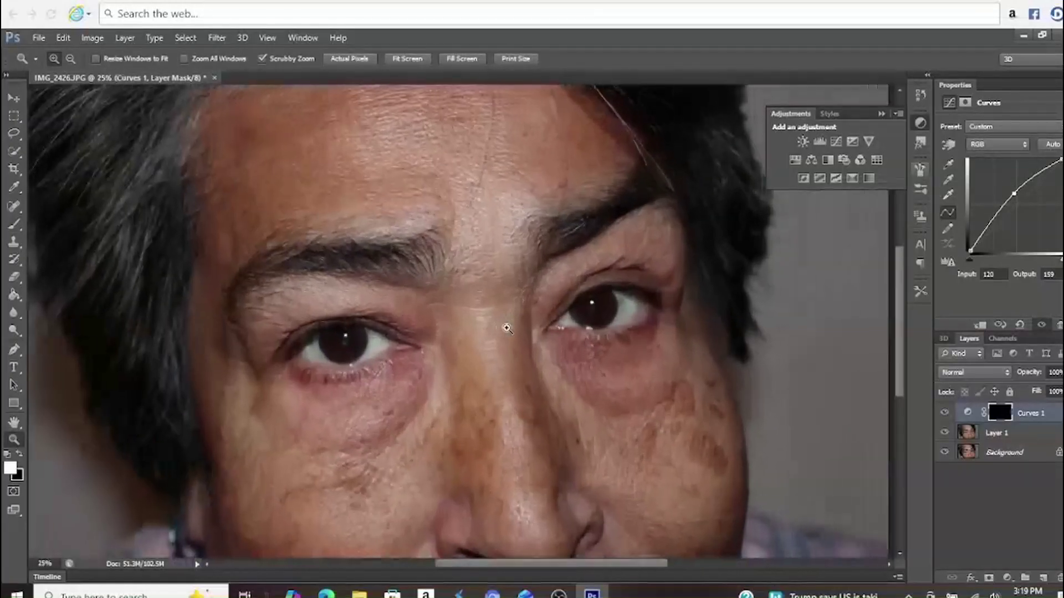
pyautogui.click(506, 328)
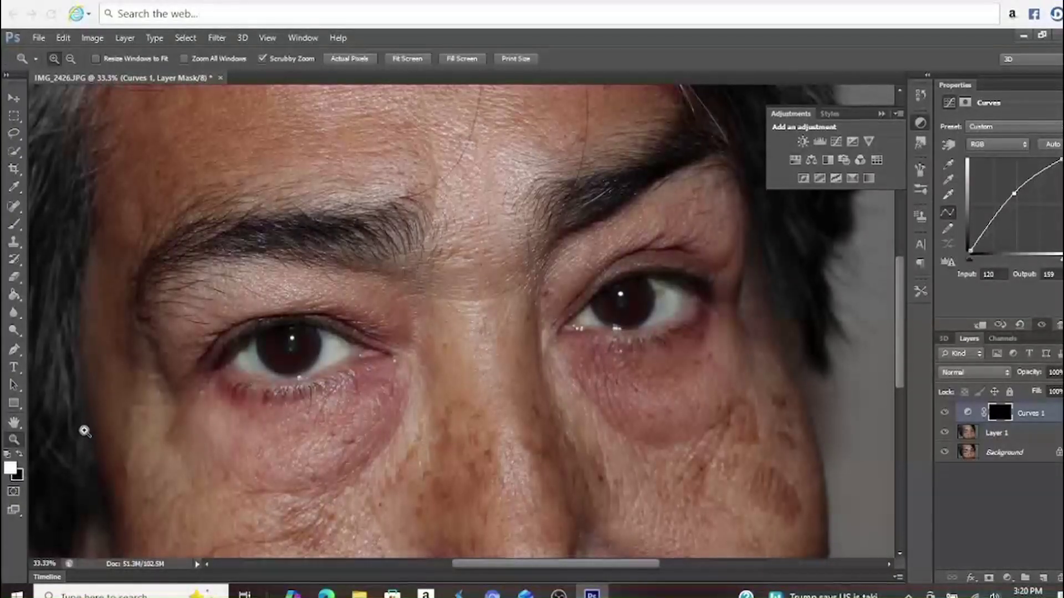
pyautogui.click(15, 227)
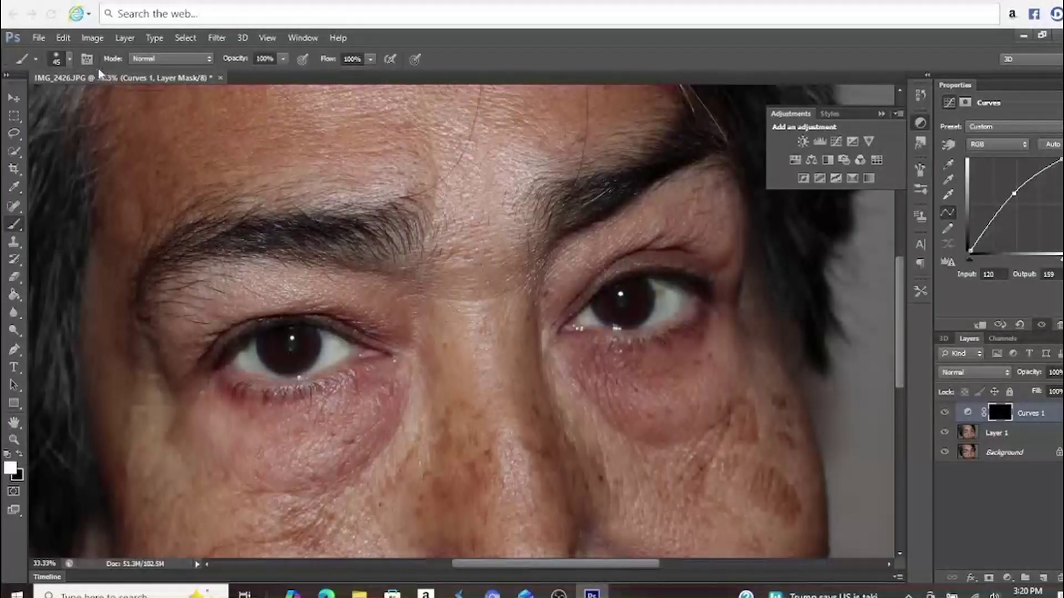
pyautogui.click(70, 59)
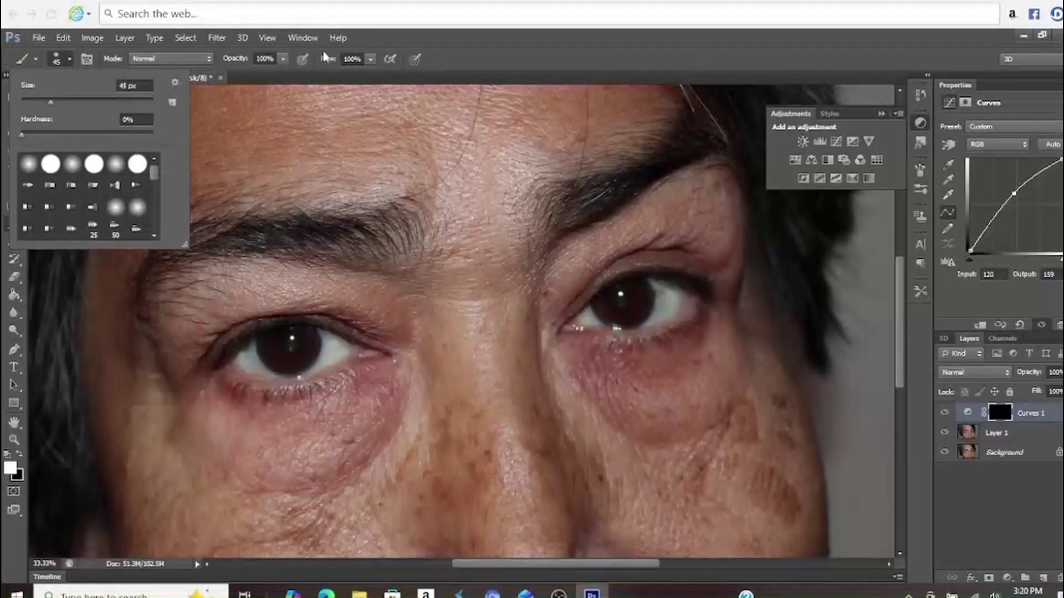
pyautogui.click(371, 59)
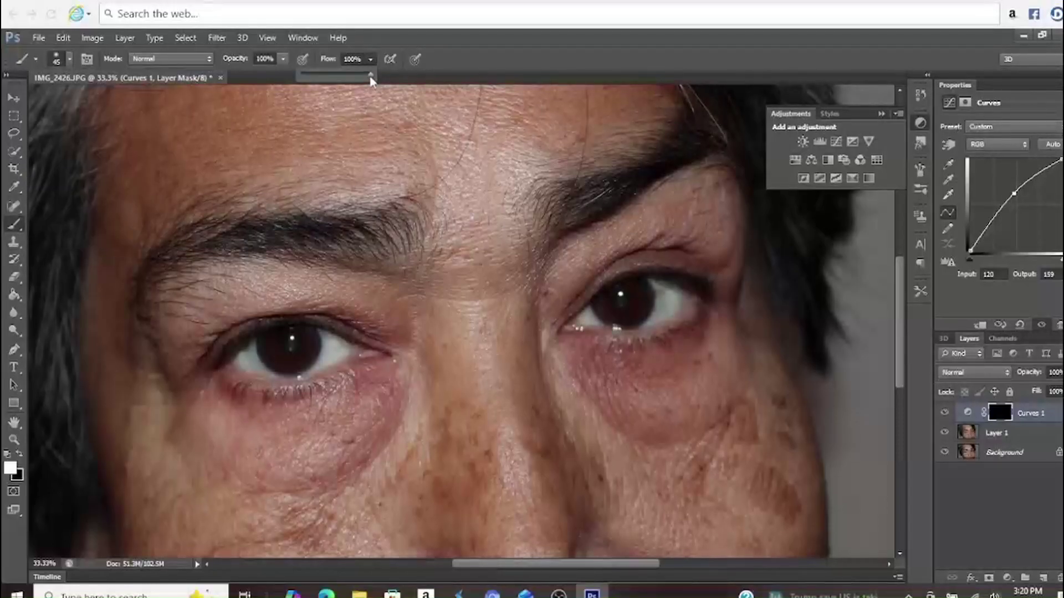
pyautogui.moveTo(370, 75); pyautogui.dragTo(320, 76)
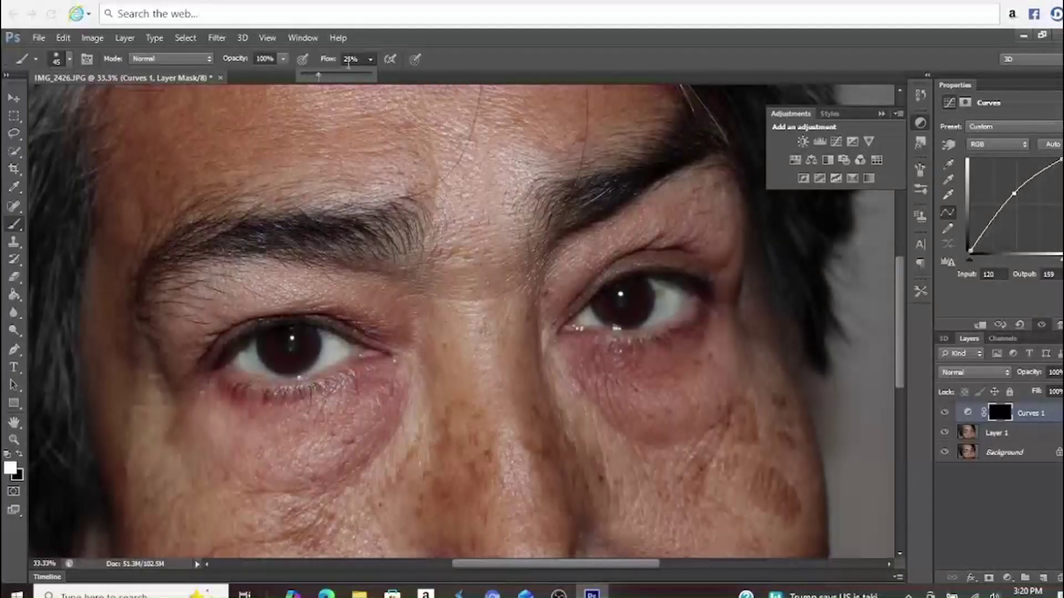
# Step: Paint both irises white on the Curves mask, and compare the eyes with the adjustment hidden and shown
pyautogui.click(470, 44)
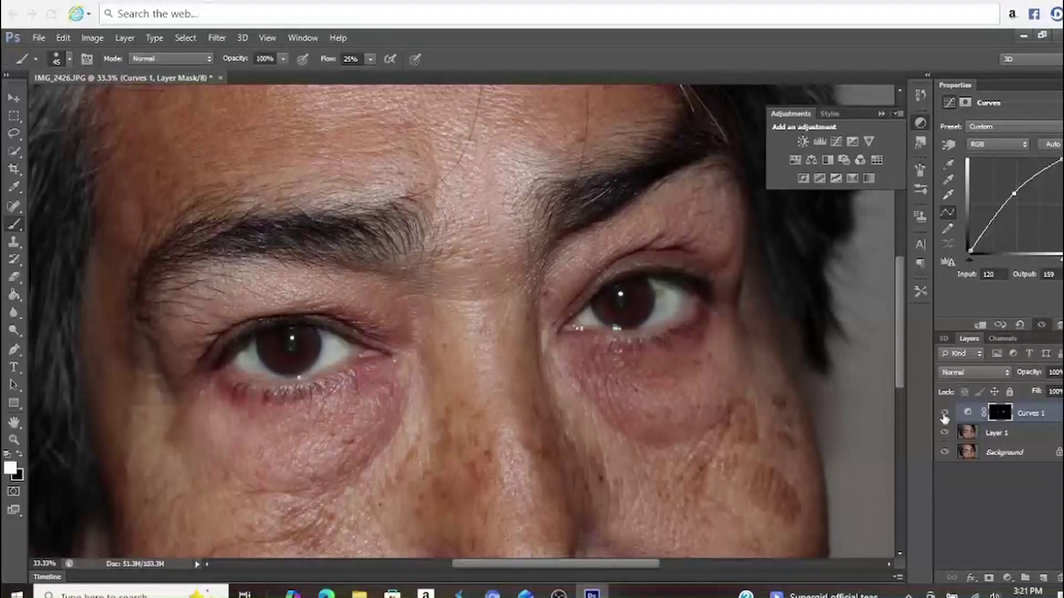
pyautogui.click(942, 415)
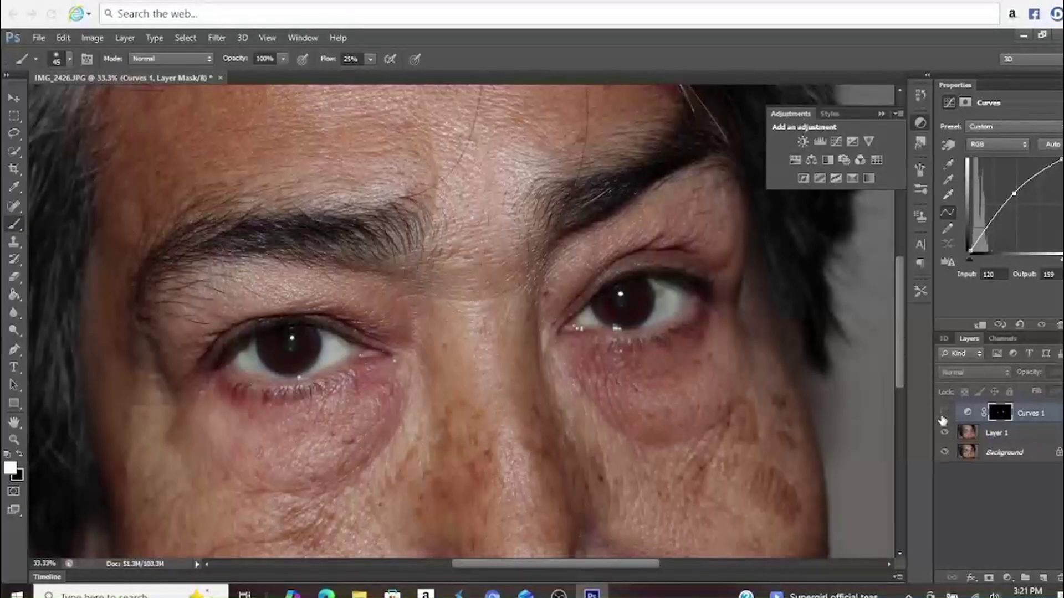
pyautogui.click(942, 414)
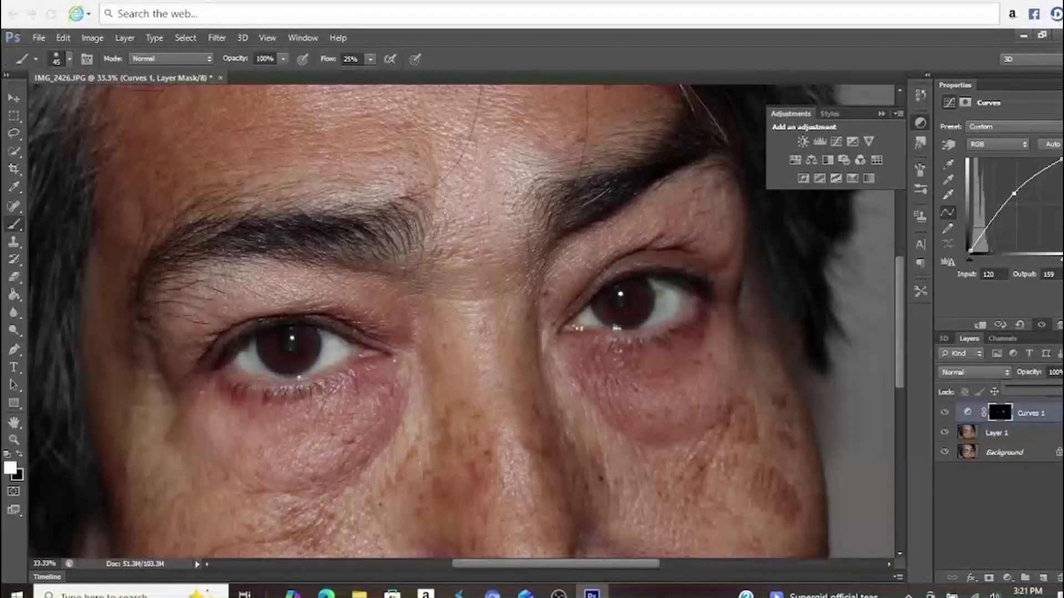
# Step: Brighten the irises further by moving the curve point to input 103, output 182, and duplicate the Curves layer
pyautogui.moveTo(1061, 391)
pyautogui.mouseDown()
pyautogui.moveTo(1029, 390)
pyautogui.moveTo(1063, 393)
pyautogui.mouseUp()
pyautogui.moveTo(1013, 194); pyautogui.dragTo(1007, 186)
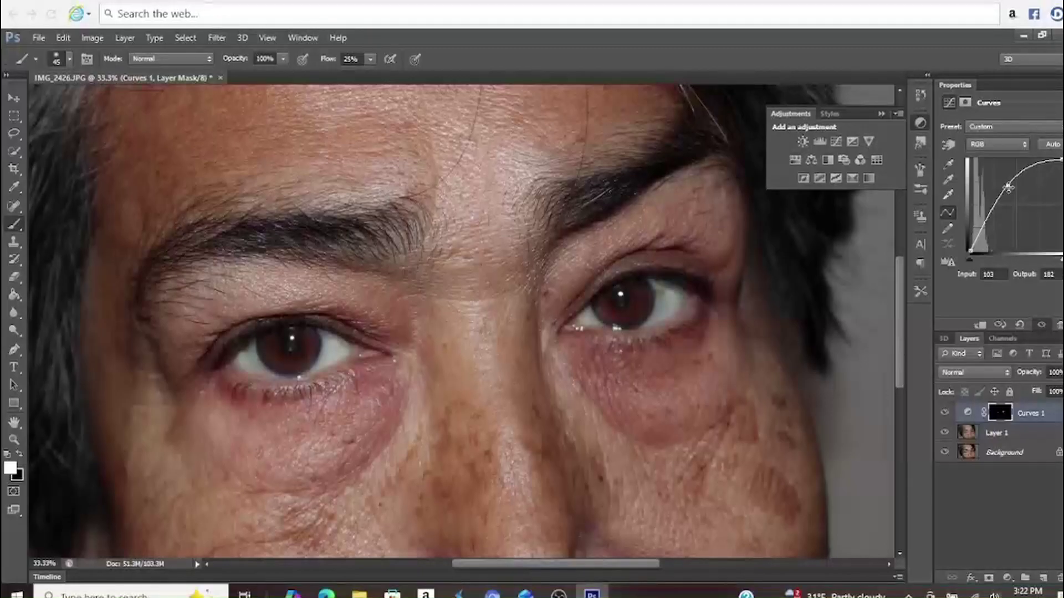
pyautogui.hotkey('ctrl', 'j')
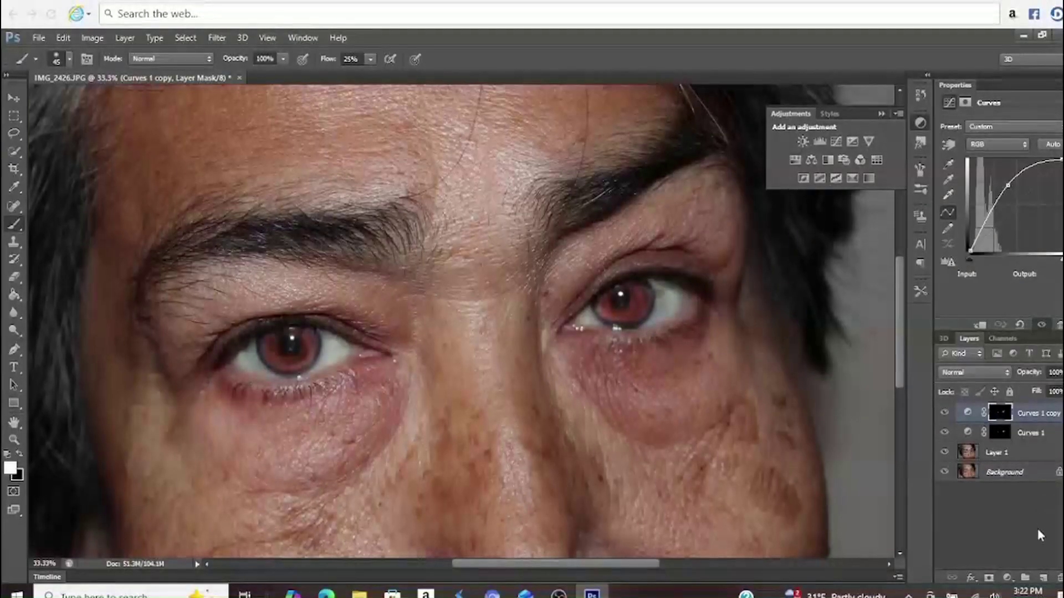
# Step: Add a new empty layer above the curves layers and set the foreground colour to blue 0969c2 for the brush
pyautogui.click(1042, 577)
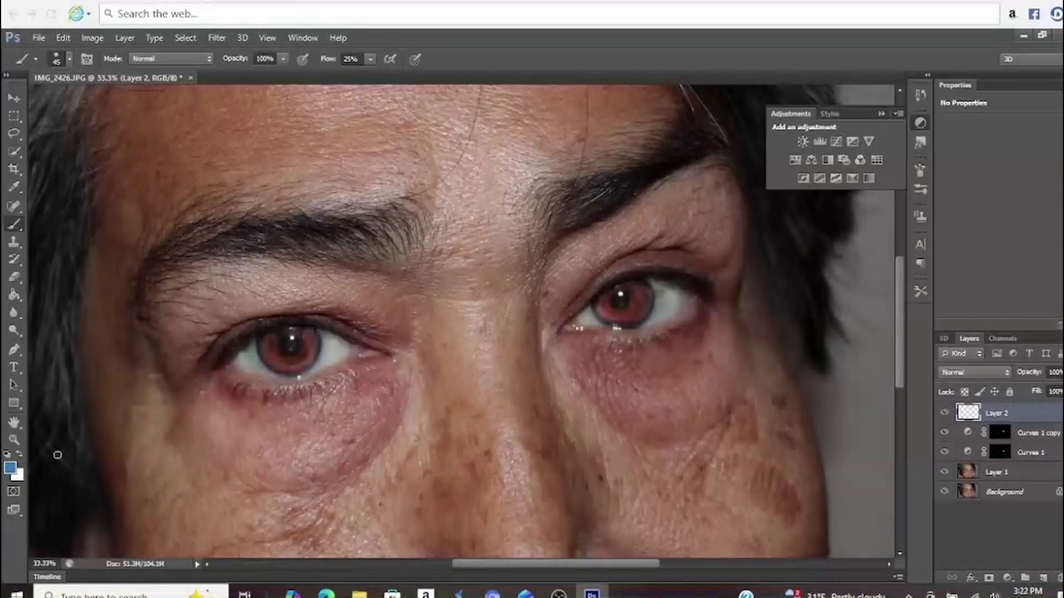
pyautogui.click(11, 468)
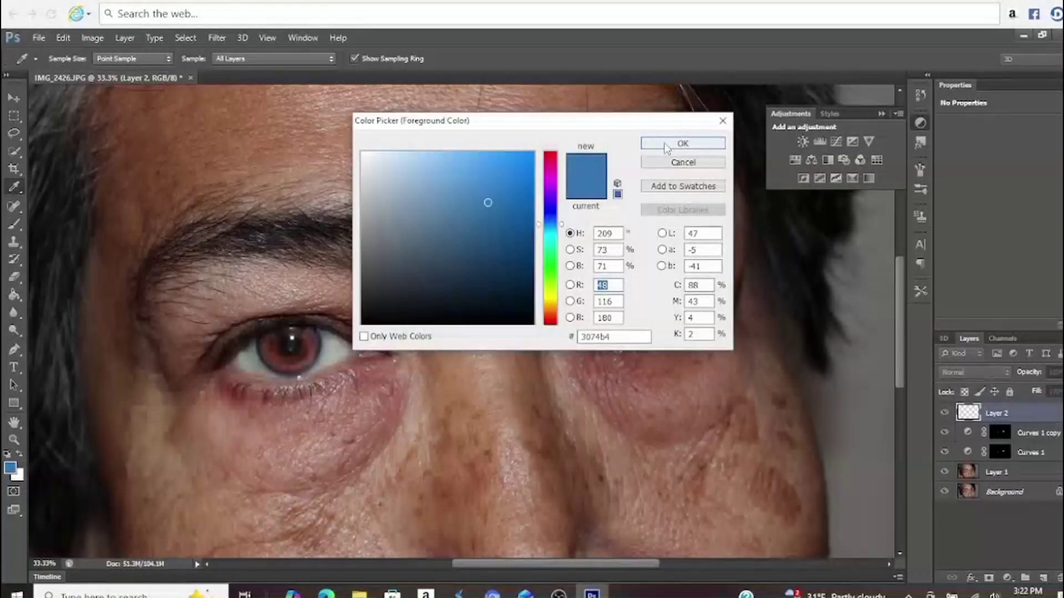
pyautogui.click(525, 193)
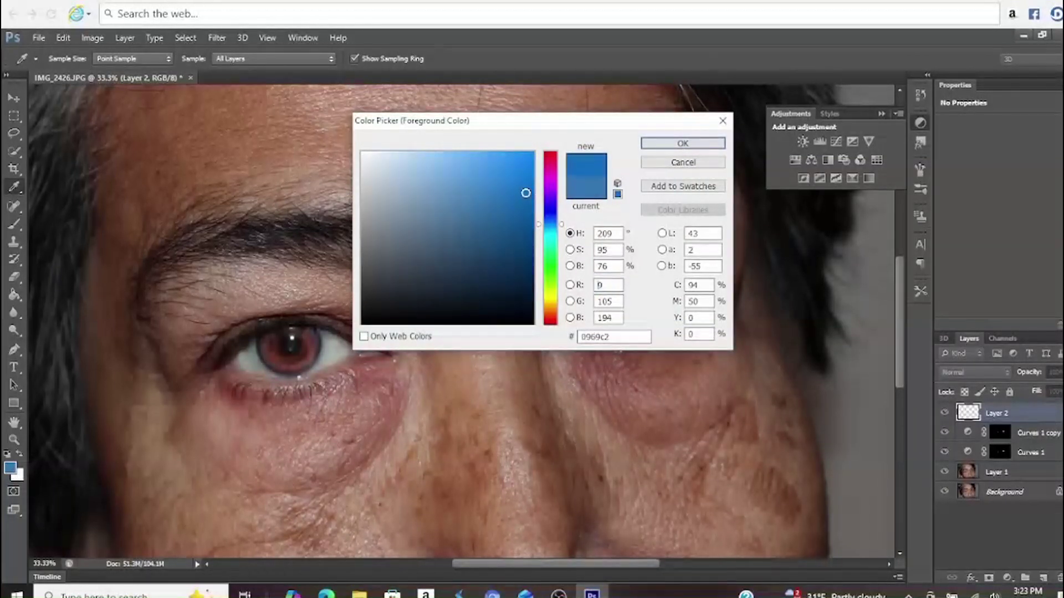
pyautogui.click(651, 146)
pyautogui.press('b')
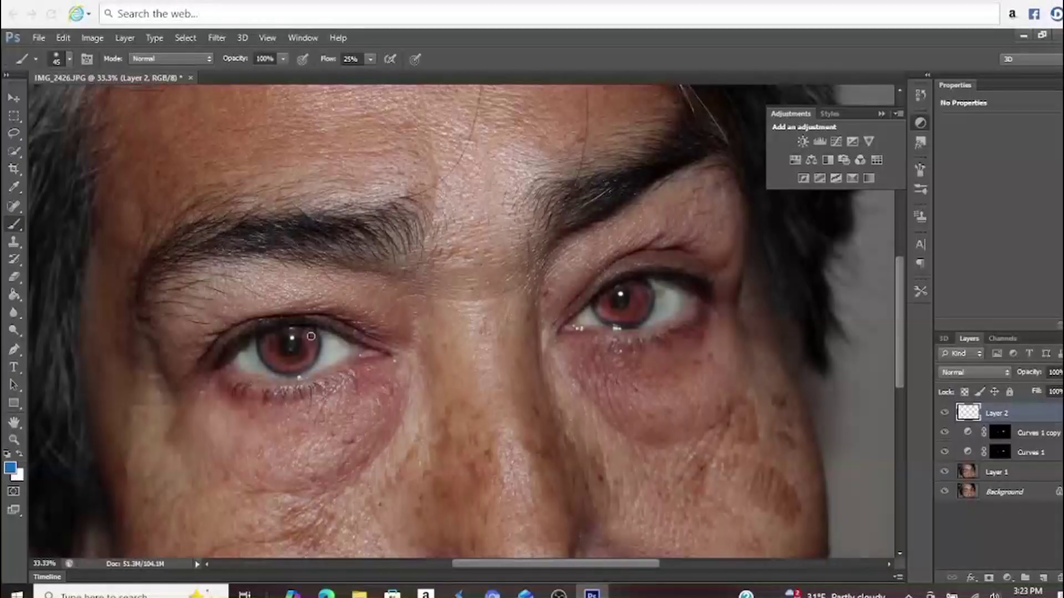
# Step: Paint both irises blue on the new layer with a 60 px soft brush, refining with a 45 px brush
pyautogui.press(']')
pyautogui.press(']')
pyautogui.press(']')
pyautogui.press('[')
pyautogui.press('[')
pyautogui.moveTo(299, 333)
pyautogui.mouseDown()
pyautogui.moveTo(267, 337)
pyautogui.moveTo(271, 365)
pyautogui.moveTo(305, 365)
pyautogui.moveTo(315, 343)
pyautogui.moveTo(301, 332)
pyautogui.moveTo(304, 350)
pyautogui.moveTo(289, 359)
pyautogui.moveTo(275, 338)
pyautogui.moveTo(272, 354)
pyautogui.moveTo(287, 362)
pyautogui.moveTo(310, 341)
pyautogui.mouseUp()
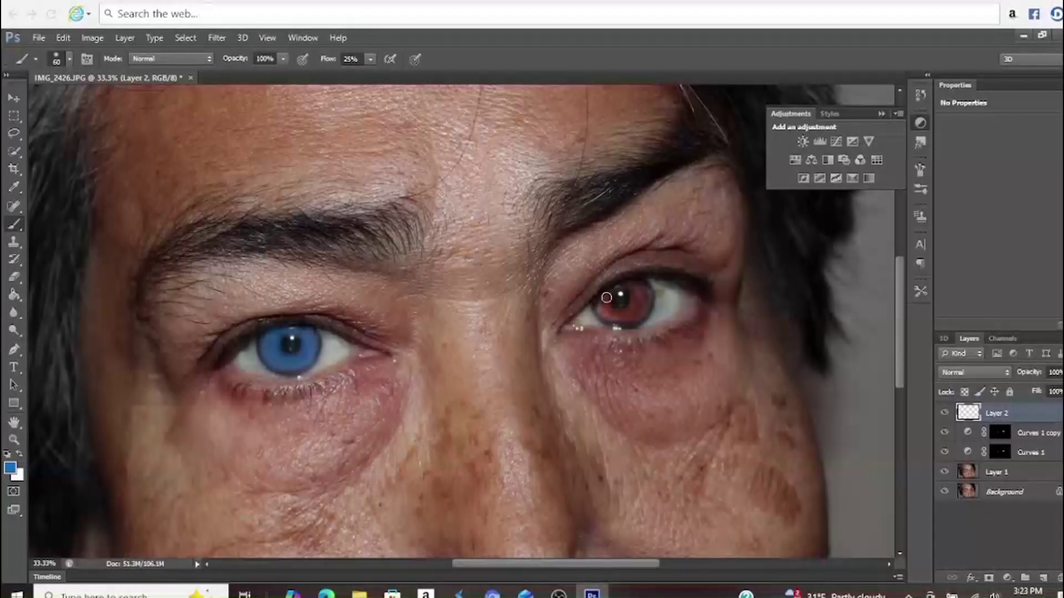
pyautogui.moveTo(606, 298)
pyautogui.mouseDown()
pyautogui.moveTo(601, 313)
pyautogui.moveTo(616, 323)
pyautogui.moveTo(637, 318)
pyautogui.moveTo(645, 292)
pyautogui.moveTo(633, 287)
pyautogui.moveTo(624, 313)
pyautogui.moveTo(605, 298)
pyautogui.moveTo(608, 317)
pyautogui.moveTo(629, 318)
pyautogui.moveTo(643, 293)
pyautogui.moveTo(635, 311)
pyautogui.moveTo(604, 309)
pyautogui.moveTo(627, 321)
pyautogui.moveTo(639, 307)
pyautogui.mouseUp()
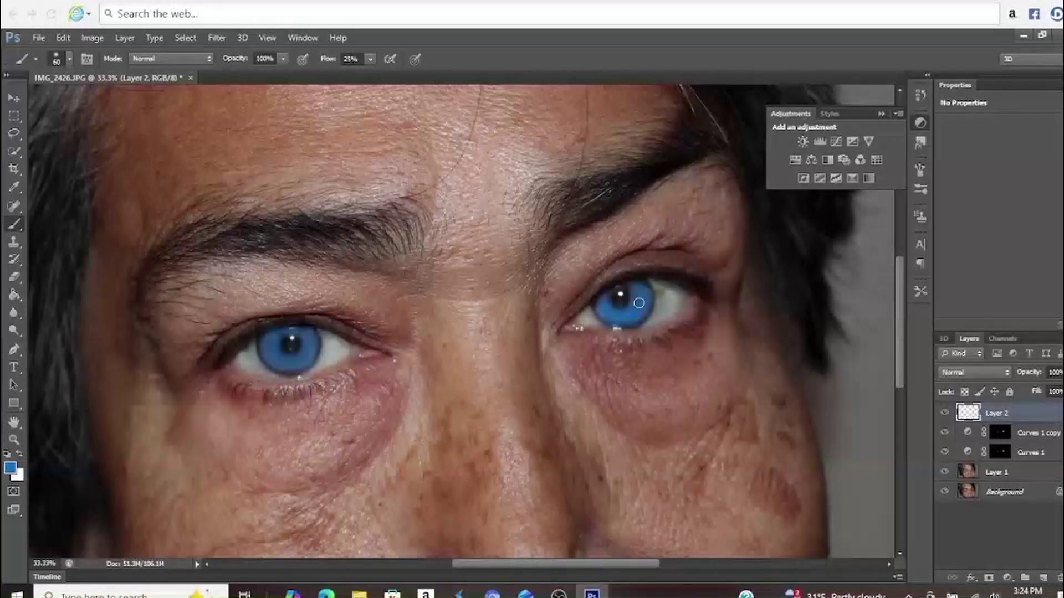
pyautogui.press('[')
pyautogui.press('[')
pyautogui.press('[')
# Step: In the painted layer's blending options, set the blend mode to Soft Light and the Blend If channel to Blue
pyautogui.click(131, 37)
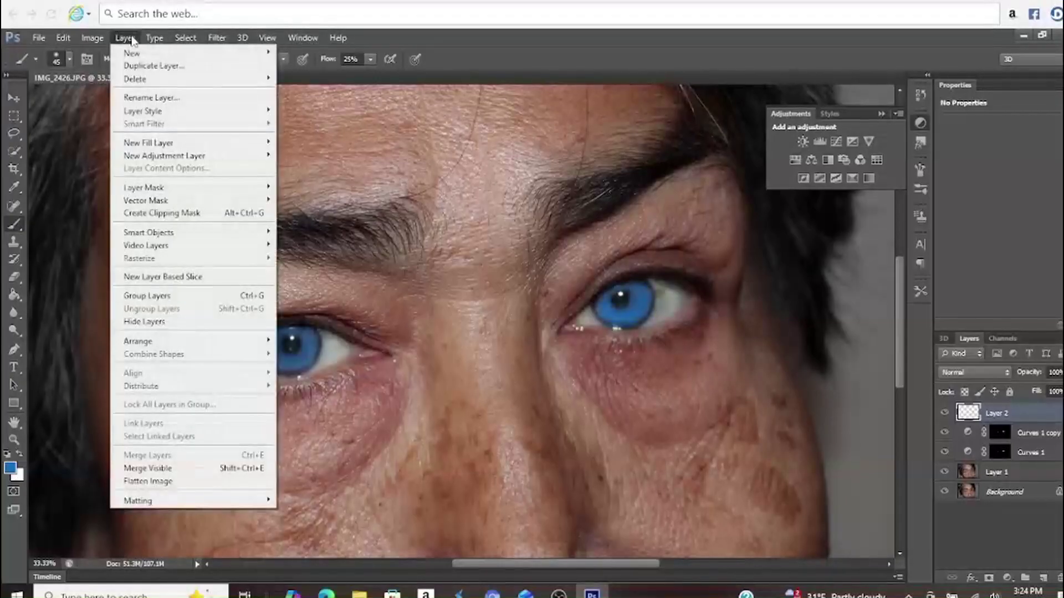
pyautogui.moveTo(157, 110)
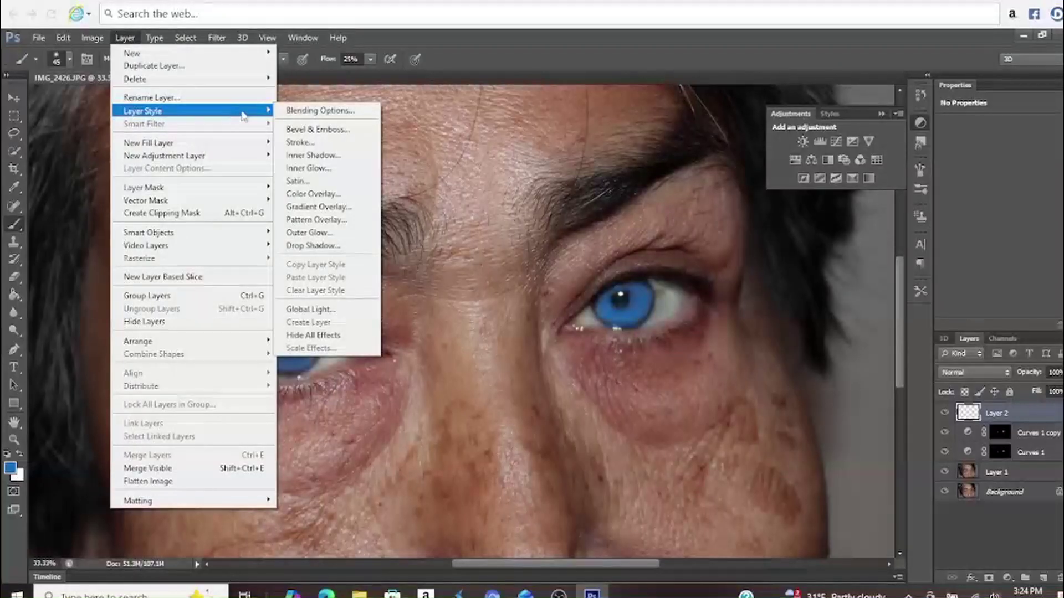
pyautogui.click(287, 113)
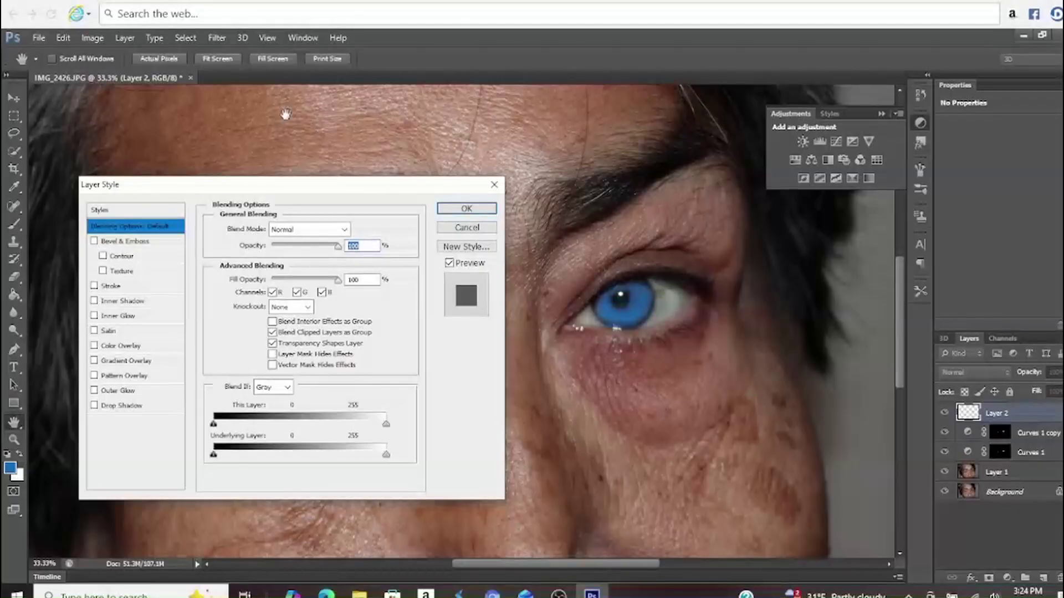
pyautogui.click(343, 230)
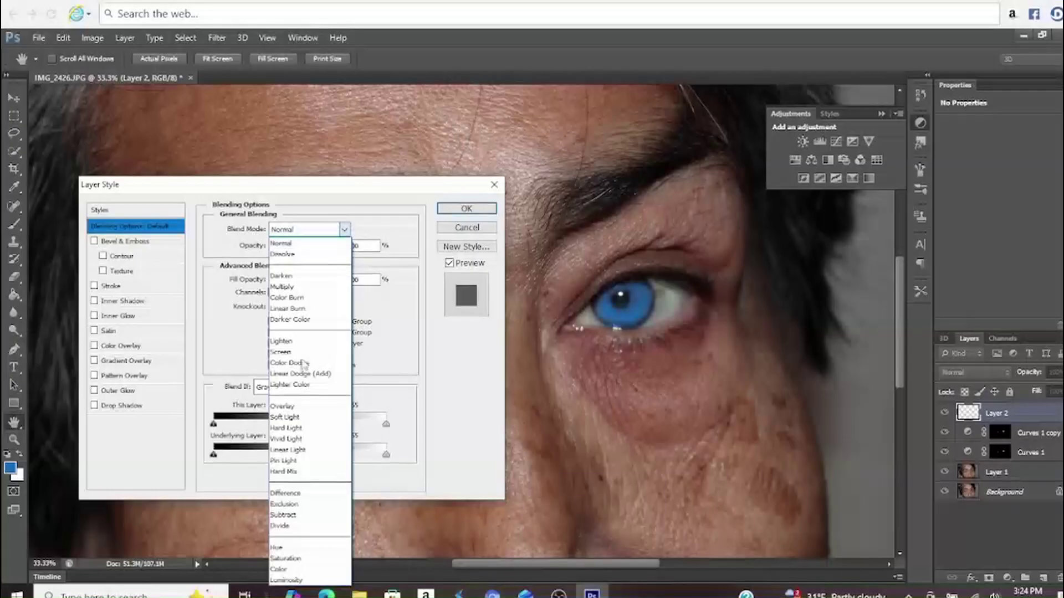
pyautogui.click(302, 418)
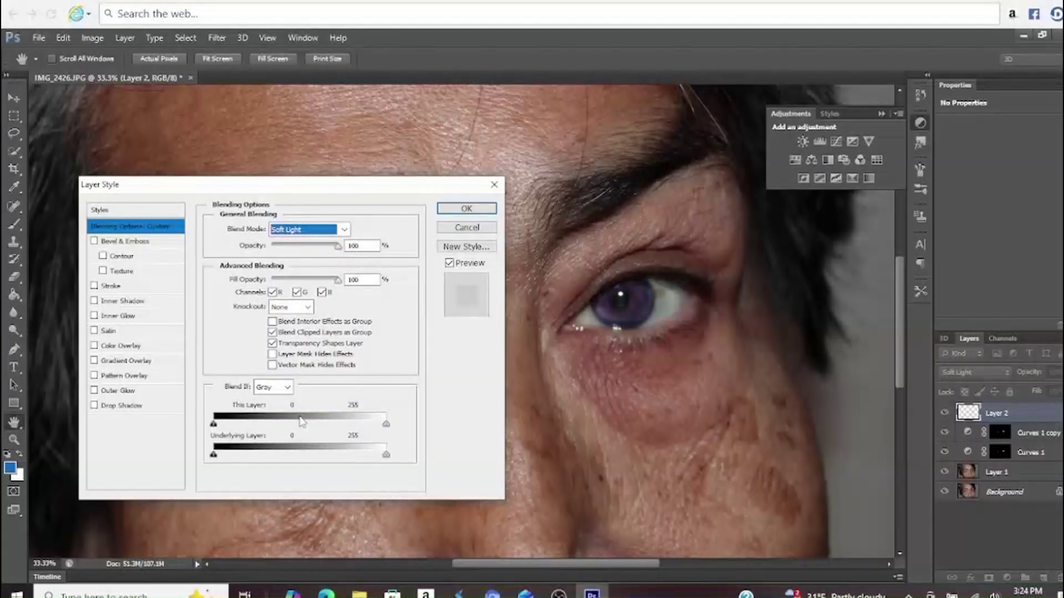
pyautogui.click(287, 388)
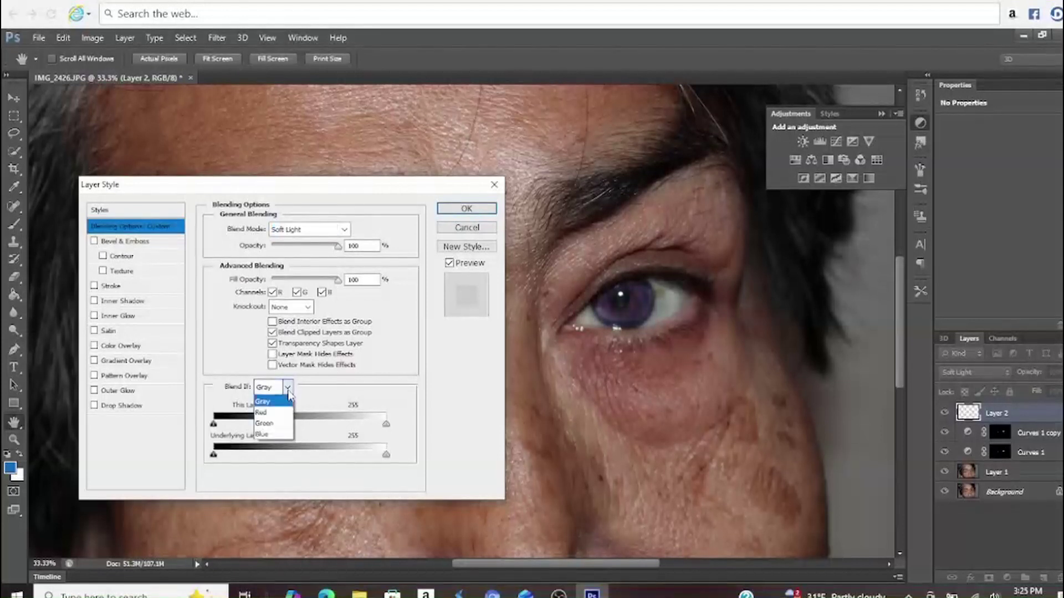
pyautogui.click(279, 434)
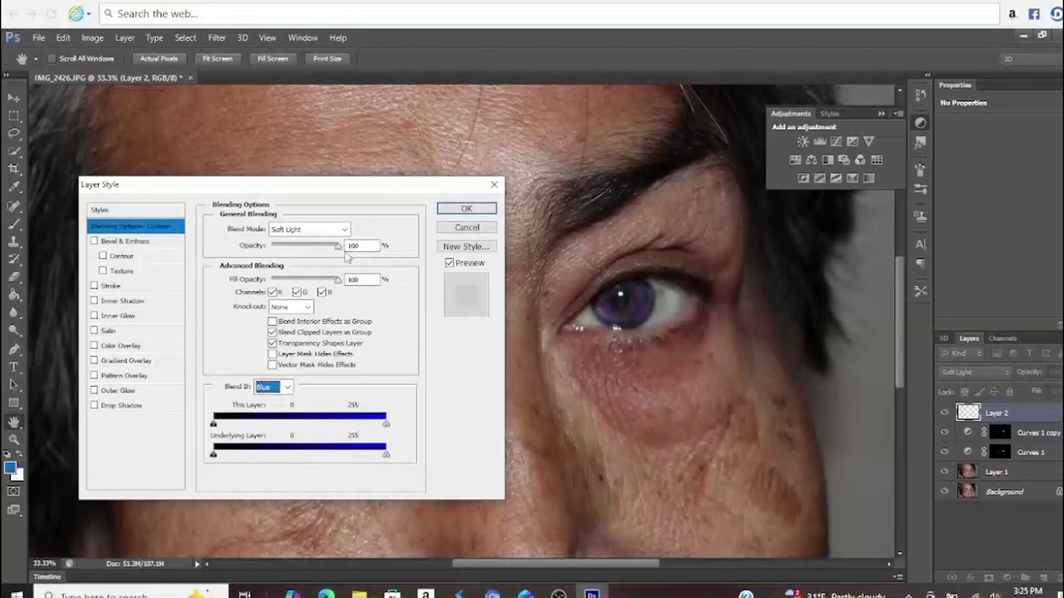
pyautogui.moveTo(338, 247)
pyautogui.mouseDown()
pyautogui.moveTo(307, 249)
pyautogui.moveTo(341, 249)
pyautogui.mouseUp()
pyautogui.click(474, 212)
pyautogui.press('b')
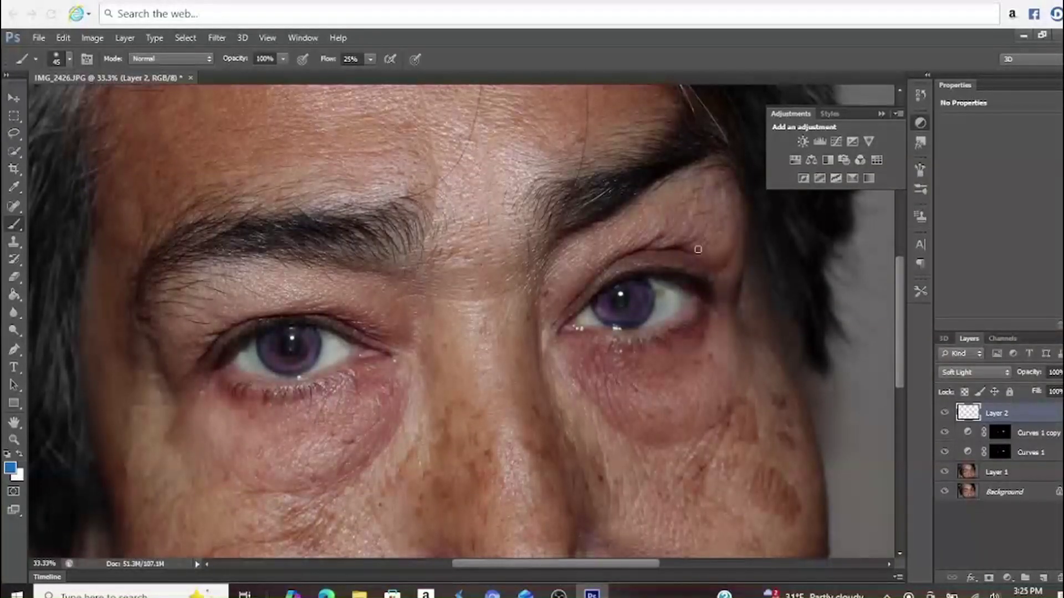
# Step: Change the painted eye layer's blend mode to Hard Light and reduce its opacity to 68%
pyautogui.click(1005, 372)
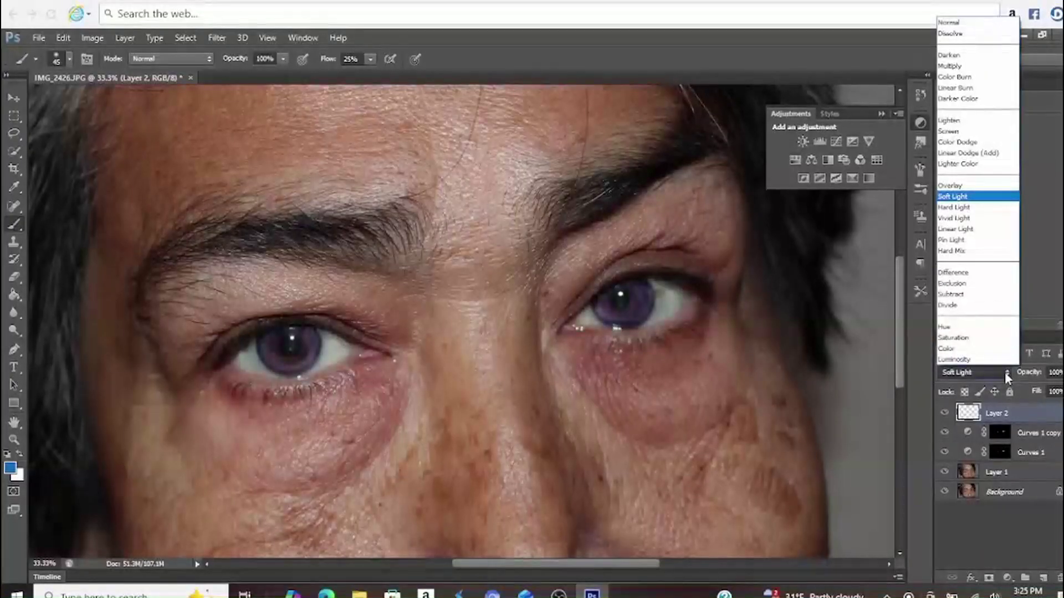
pyautogui.click(960, 208)
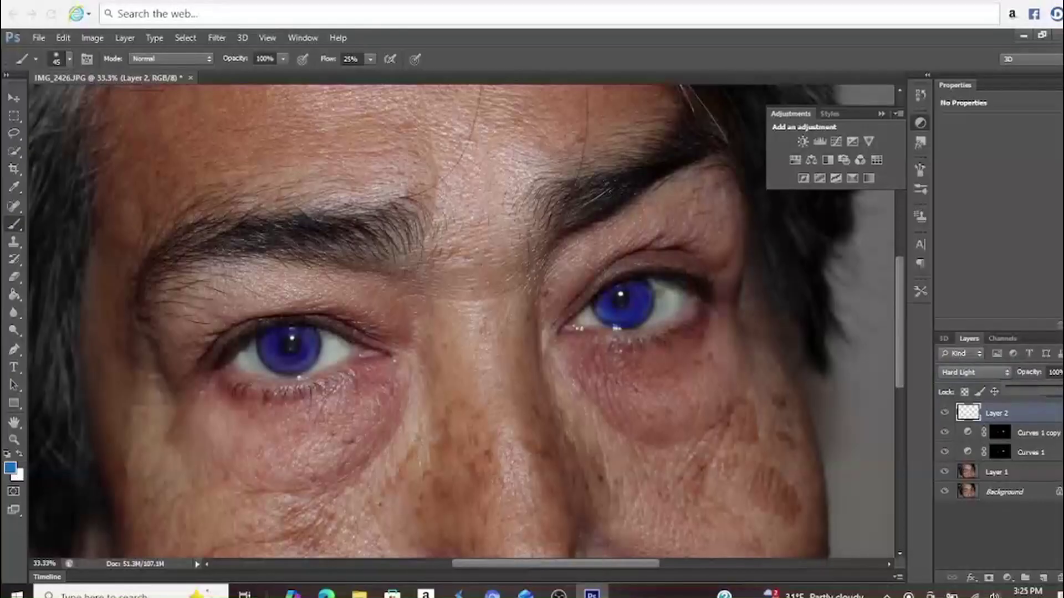
pyautogui.moveTo(1060, 395); pyautogui.dragTo(1028, 400)
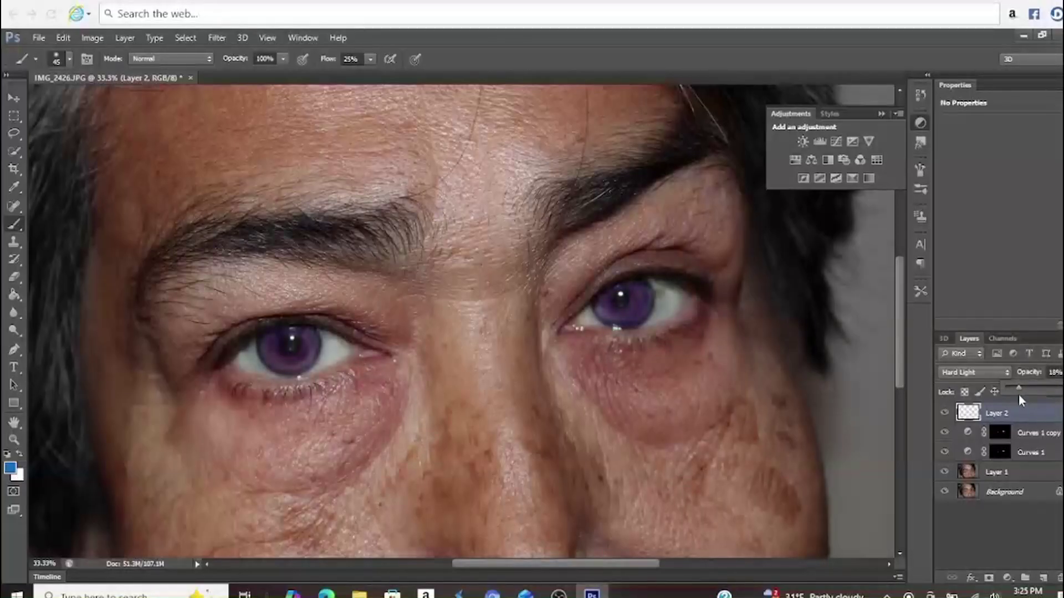
pyautogui.moveTo(1020, 394); pyautogui.dragTo(1053, 392)
pyautogui.press('Return')
pyautogui.hotkey('ctrl', '0')
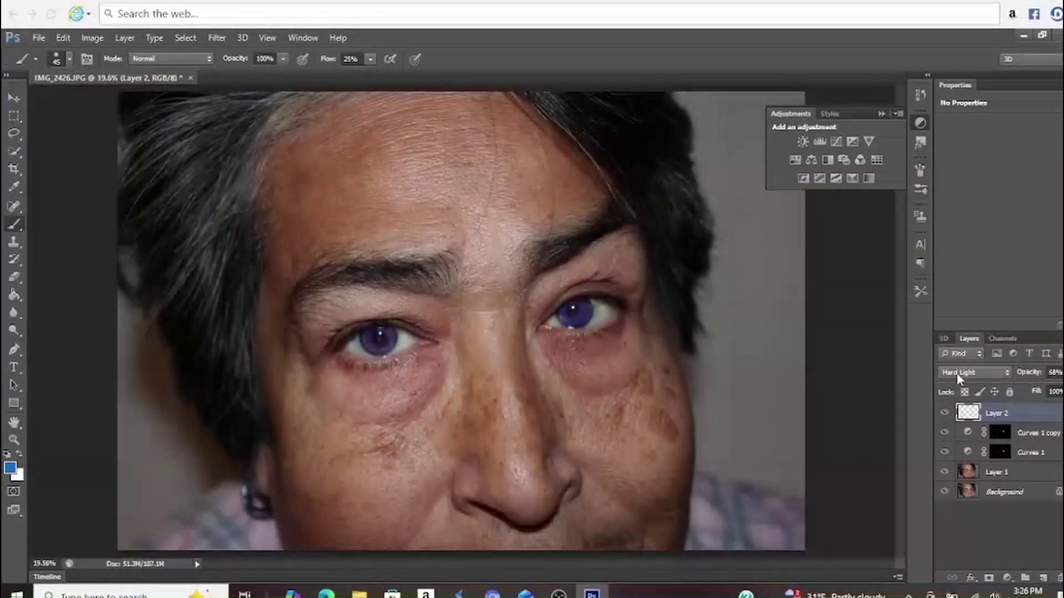